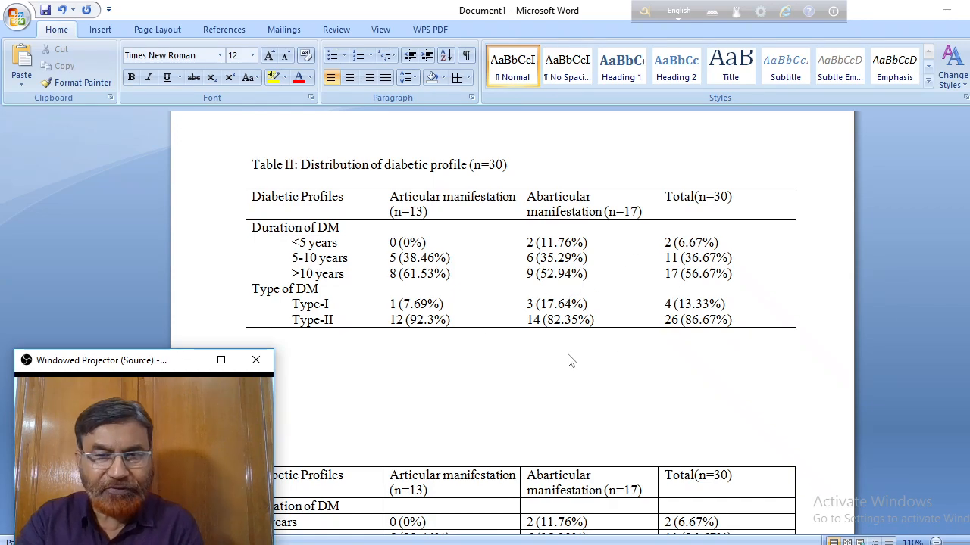
# Insert an empty table with 4 columns and 8 rows in the blank space beneath the formatted Table II.
pyautogui.scroll(-1, 593, 356)
pyautogui.scroll(-1, 454, 353)
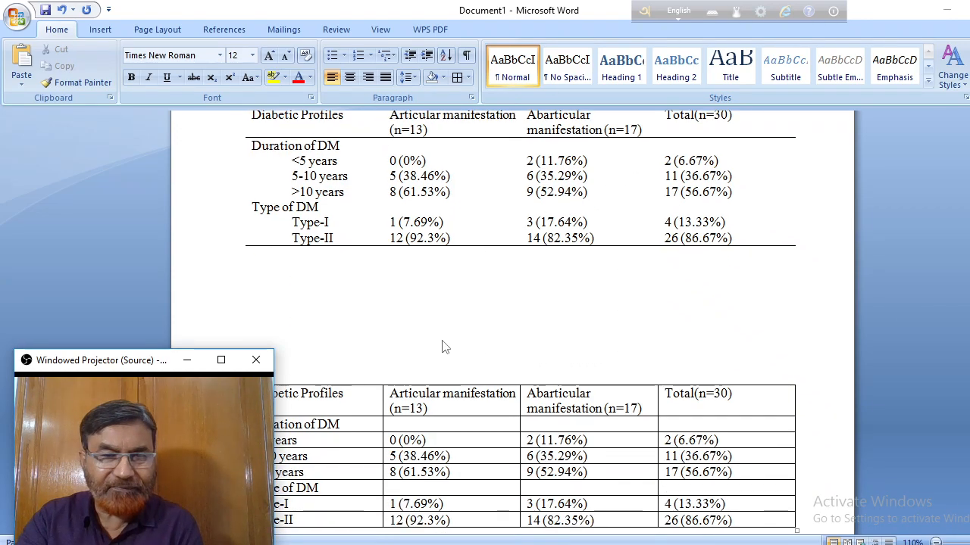
pyautogui.click(310, 281)
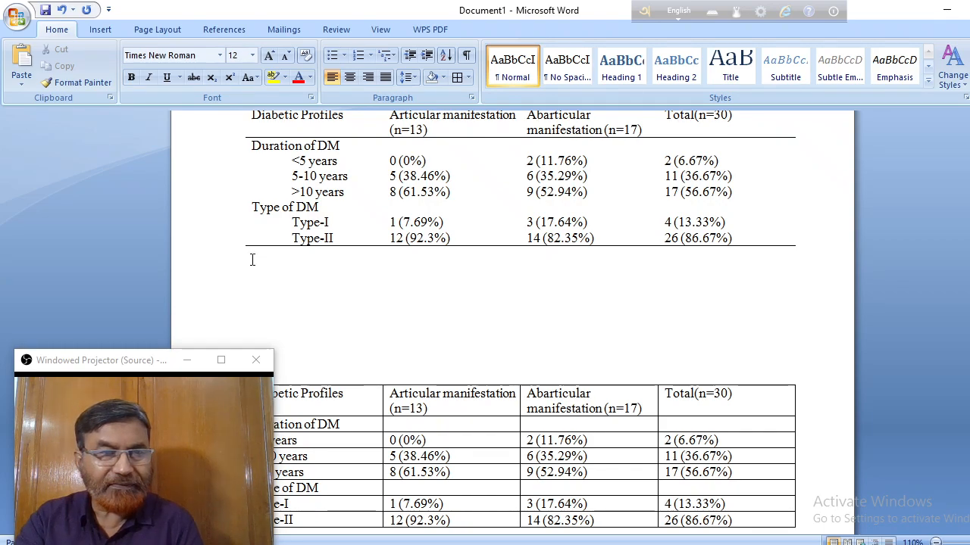
pyautogui.click(98, 32)
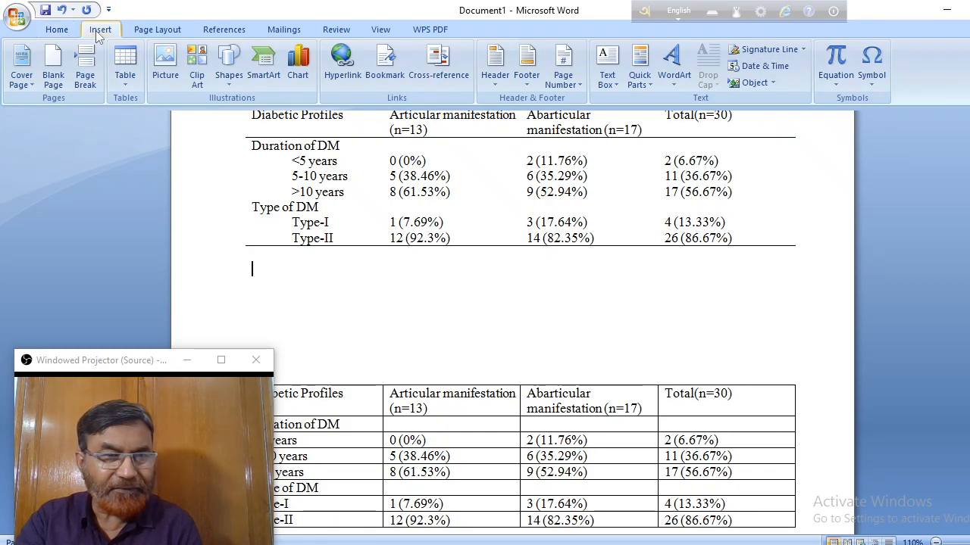
pyautogui.click(124, 65)
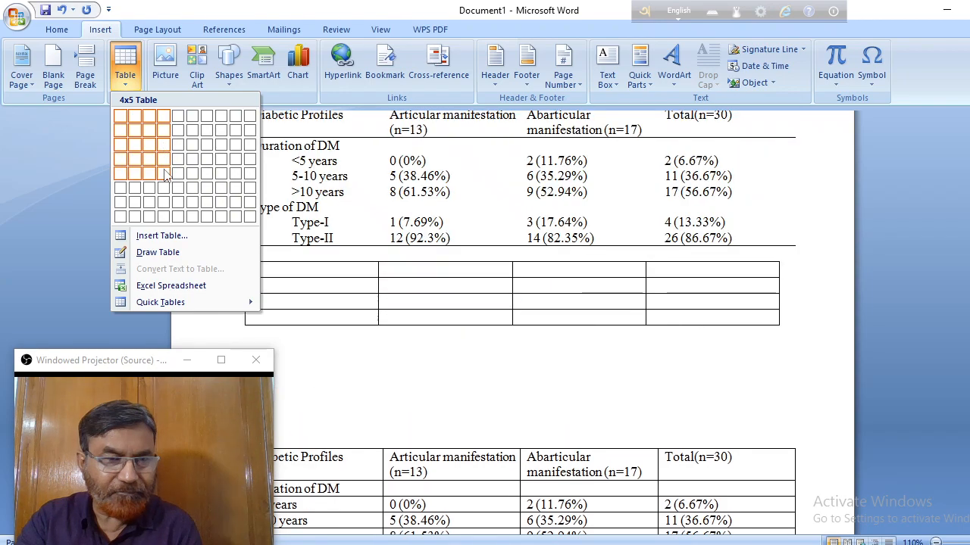
pyautogui.click(168, 217)
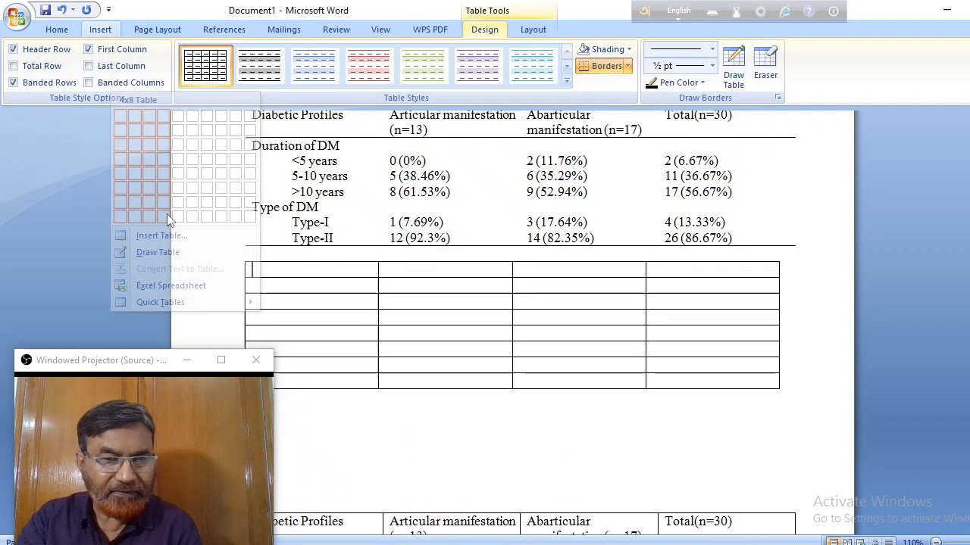
pyautogui.click(460, 416)
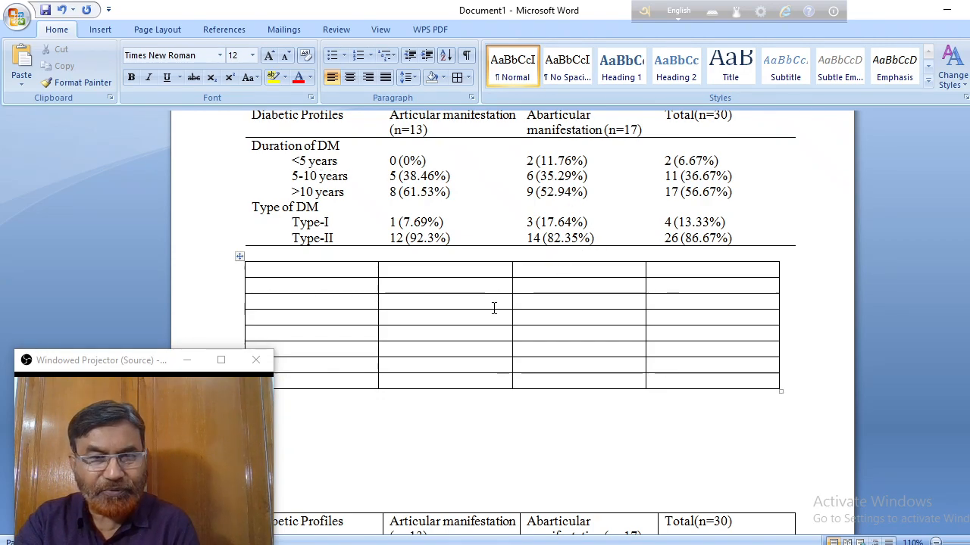
# Compare the layout of the empty table with the filled, fully bordered Diabetic Profiles table below it.
pyautogui.scroll(1, 485, 303)
pyautogui.hotkey('ctrl', 'v')
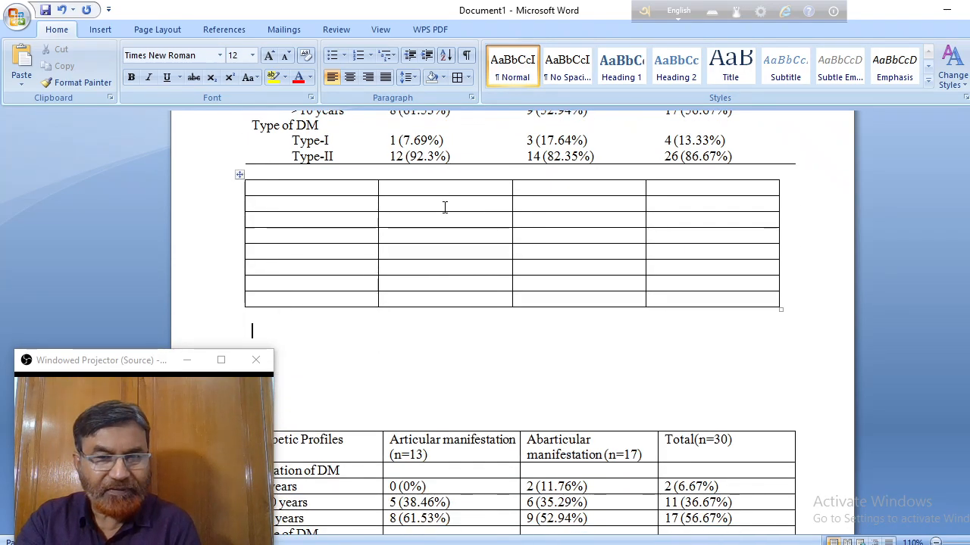
pyautogui.scroll(-5, 462, 225)
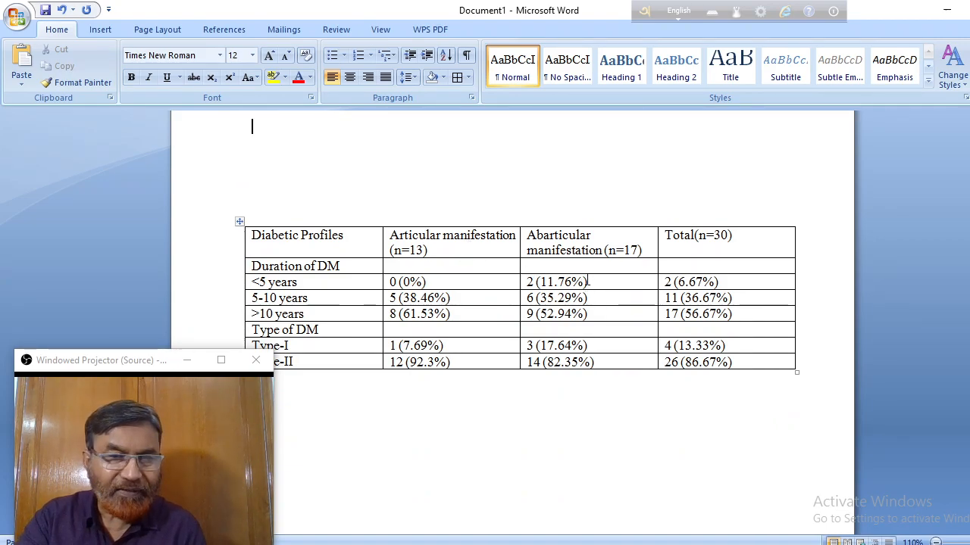
pyautogui.scroll(2, 585, 279)
pyautogui.scroll(-3, 576, 278)
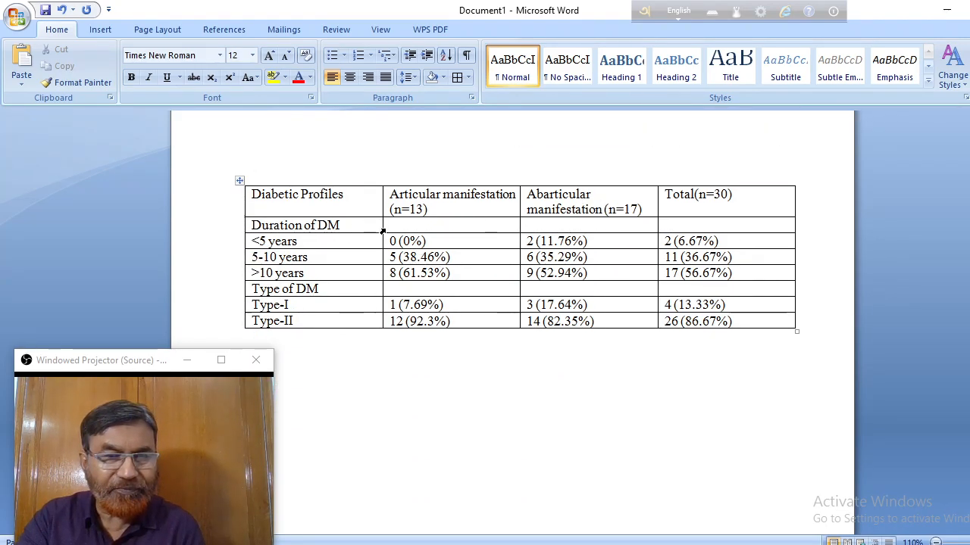
pyautogui.scroll(5, 435, 216)
pyautogui.scroll(1, 399, 178)
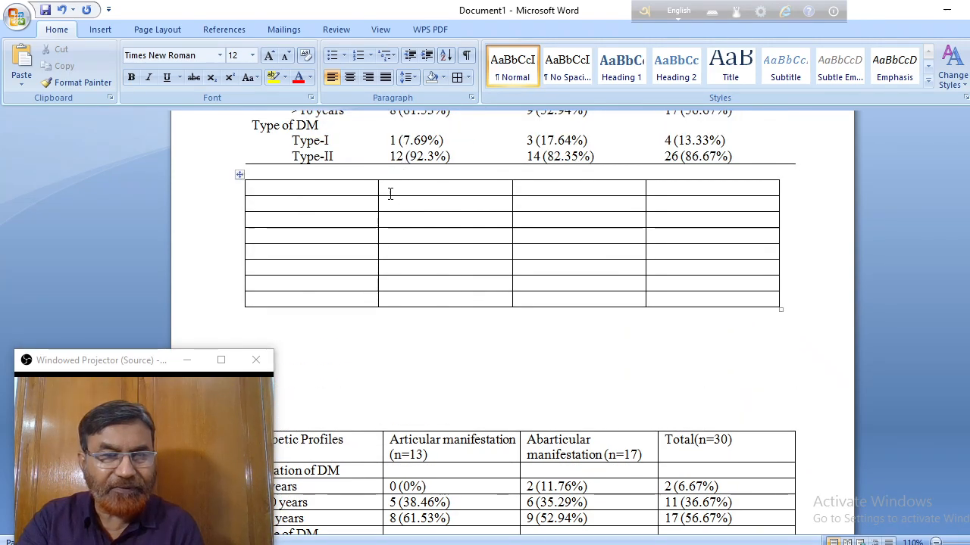
# Select the whole empty table and cut it from the document.
pyautogui.click(307, 189)
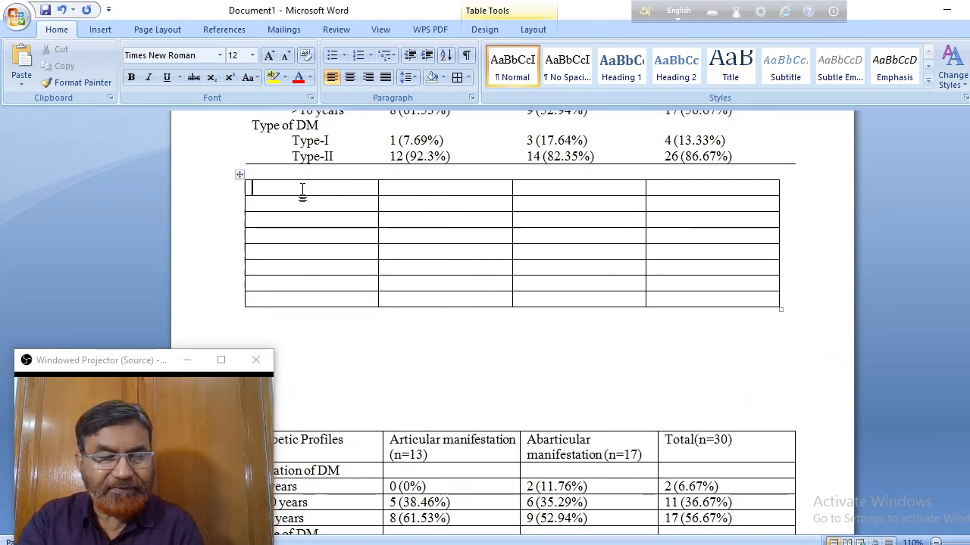
pyautogui.click(238, 177)
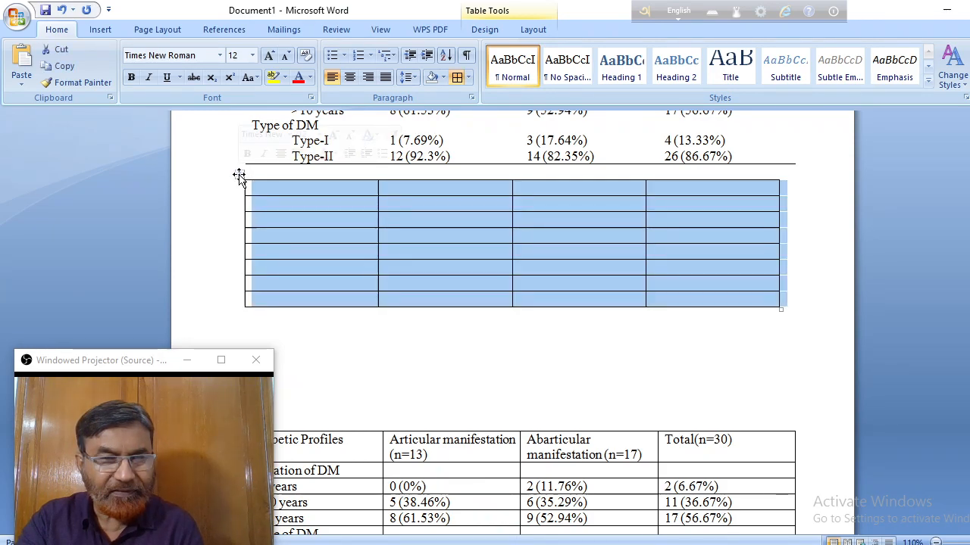
pyautogui.click(61, 50)
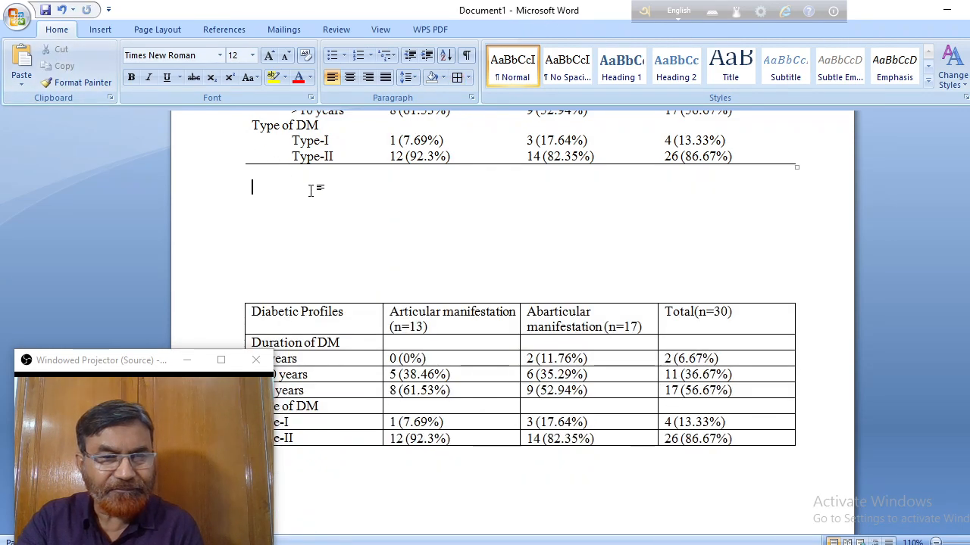
# Delete the surplus blank lines between the formatted table and the bordered Diabetic Profiles table.
pyautogui.press('Delete')
pyautogui.press('Delete')
pyautogui.press('Delete')
pyautogui.press('Delete')
pyautogui.press('Delete')
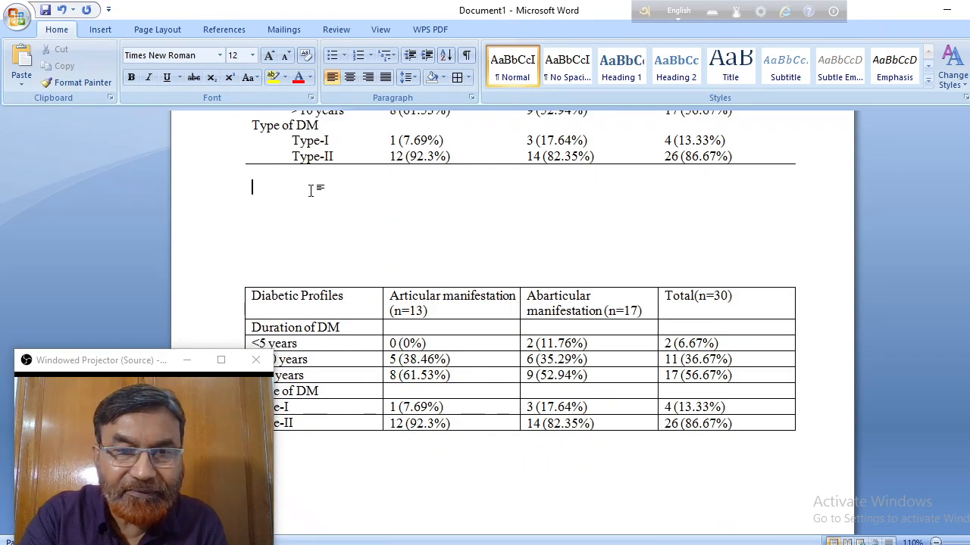
pyautogui.press('Delete')
pyautogui.press('Delete')
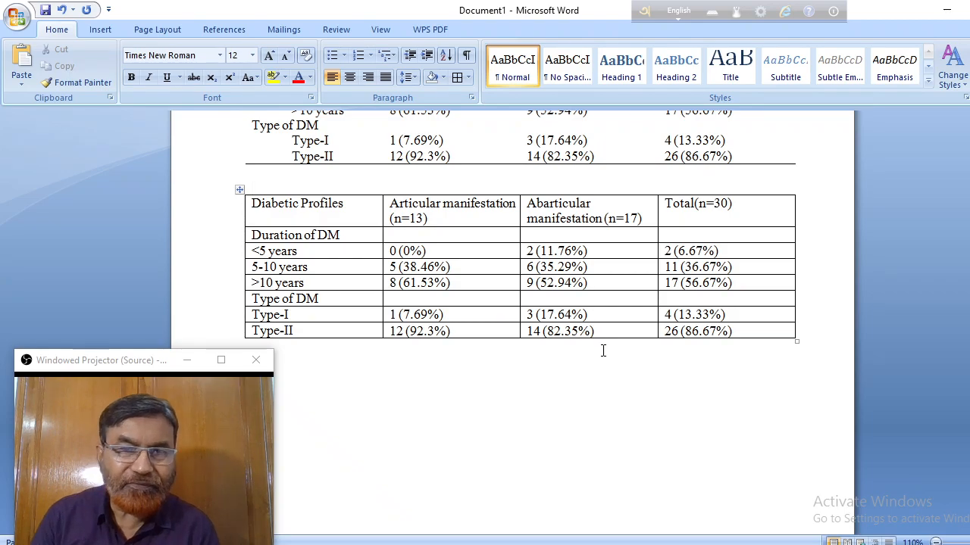
# Remove all borders from the entire lower Diabetic Profiles table with the No Border option.
pyautogui.scroll(3, 604, 347)
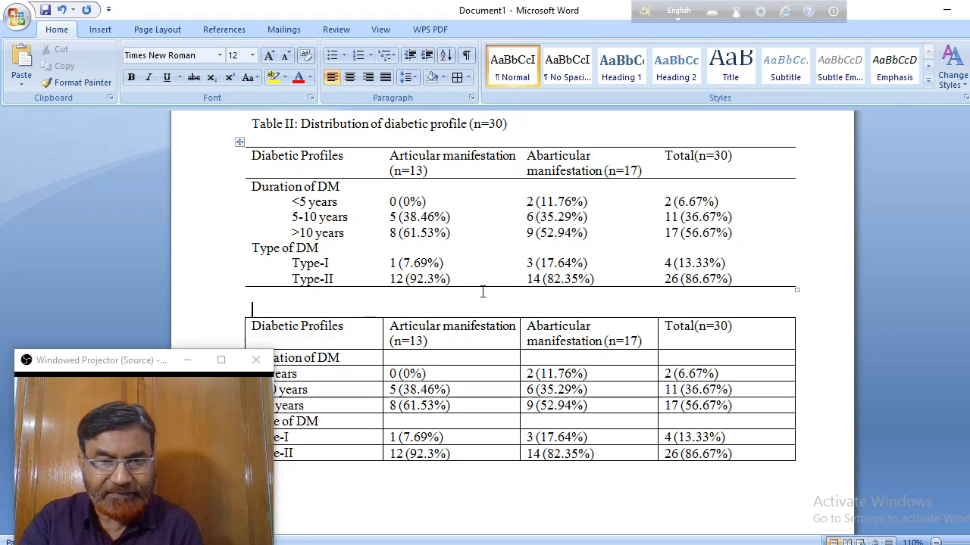
pyautogui.scroll(-3, 559, 284)
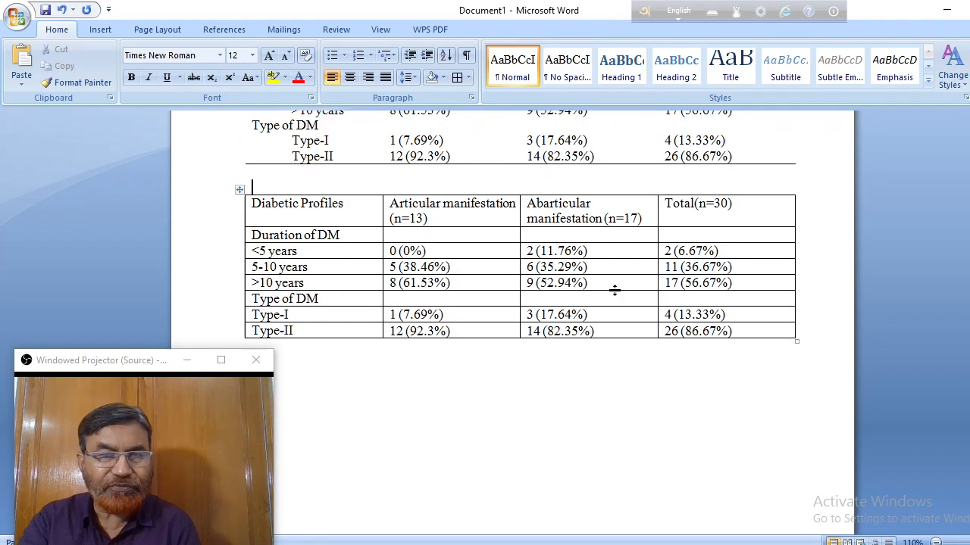
pyautogui.click(239, 190)
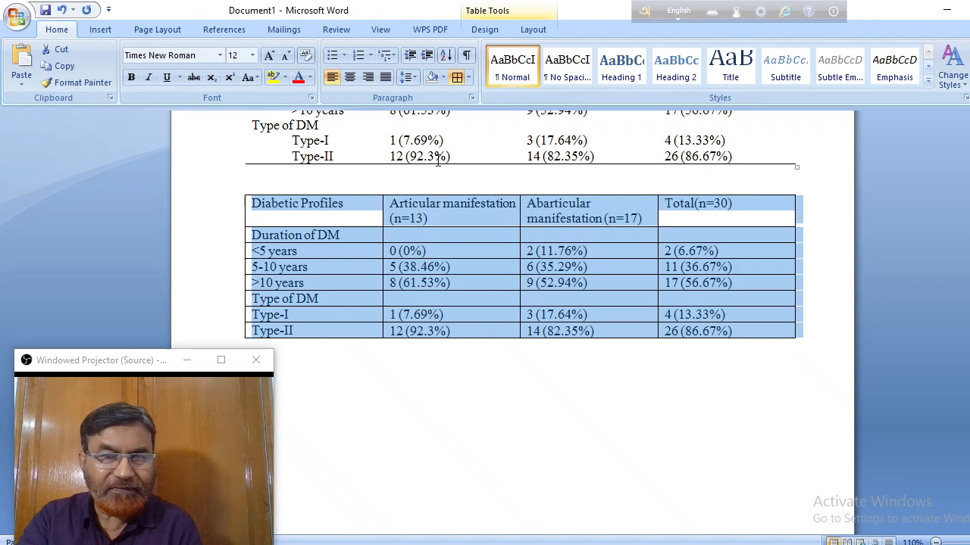
pyautogui.click(468, 78)
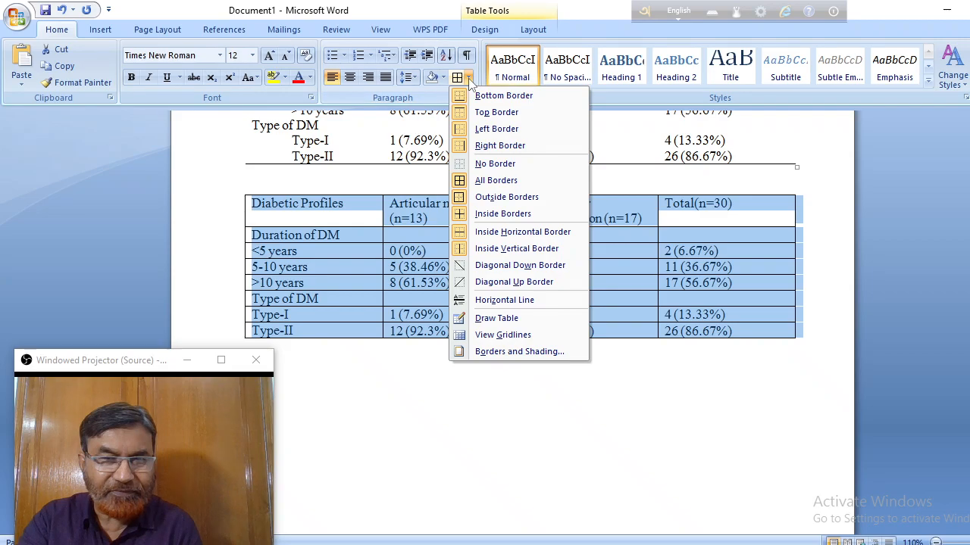
pyautogui.click(488, 163)
pyautogui.click(604, 429)
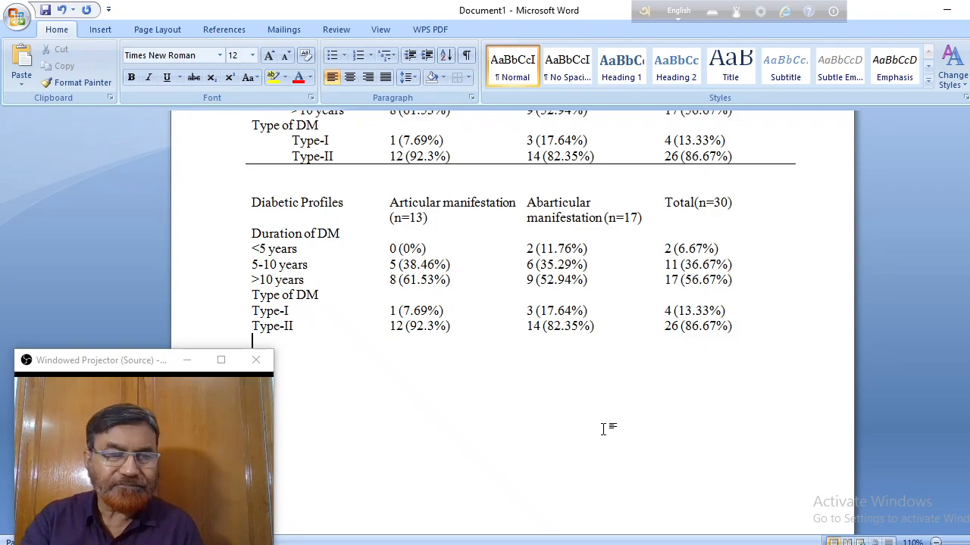
# Move the floating webcam window clear of the lower table's first column.
pyautogui.moveTo(65, 367); pyautogui.dragTo(22, 106)
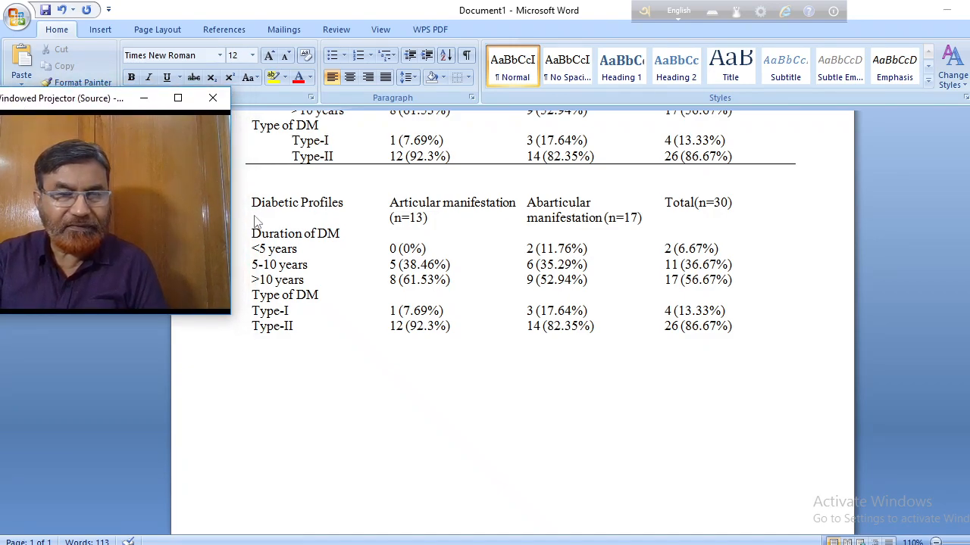
pyautogui.moveTo(70, 101); pyautogui.dragTo(48, 102)
pyautogui.click(288, 213)
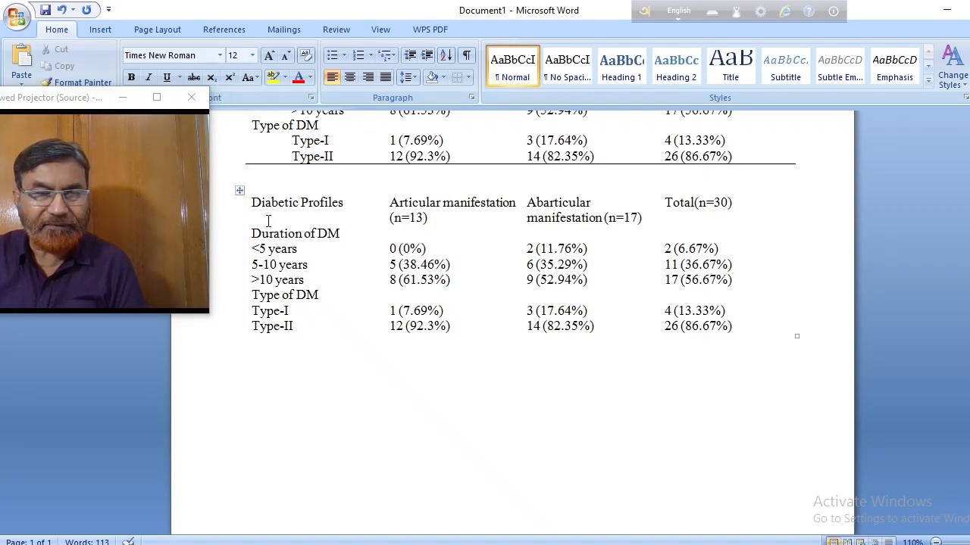
# Apply a top border and a bottom border to the header row of the lower table.
pyautogui.click(217, 210)
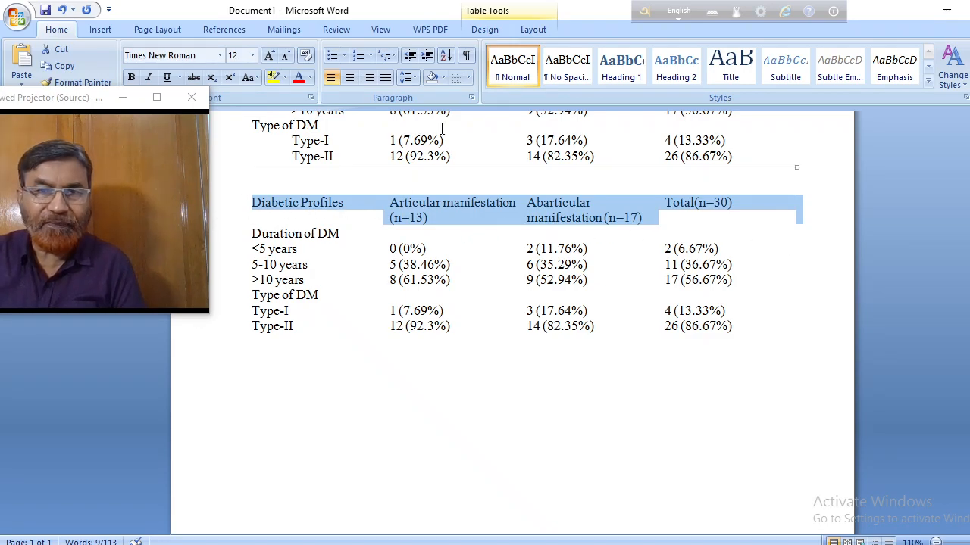
pyautogui.click(468, 78)
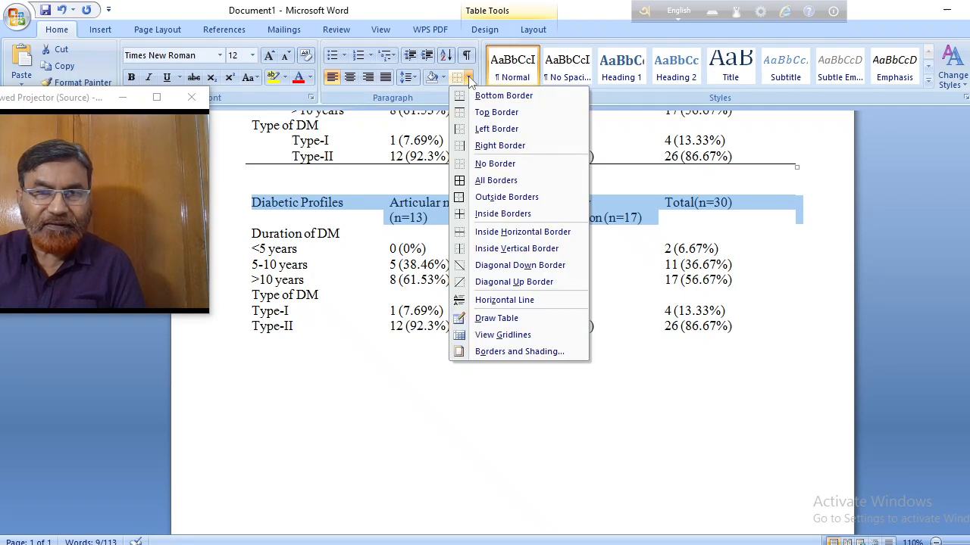
pyautogui.click(480, 115)
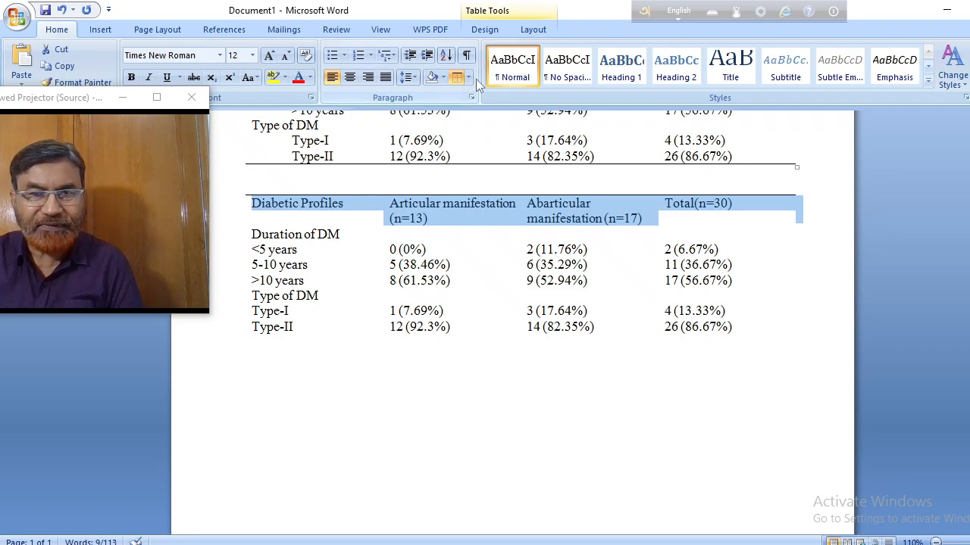
pyautogui.click(469, 78)
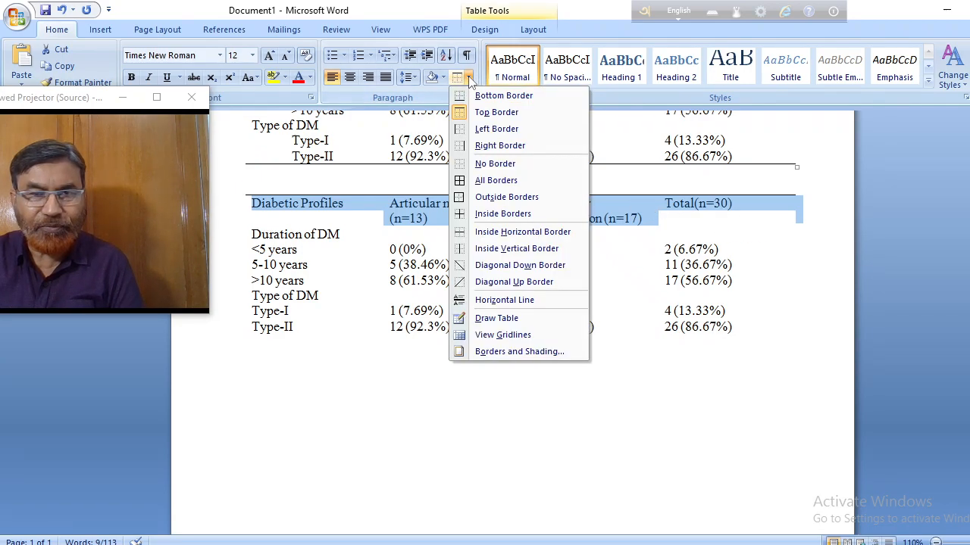
pyautogui.click(503, 95)
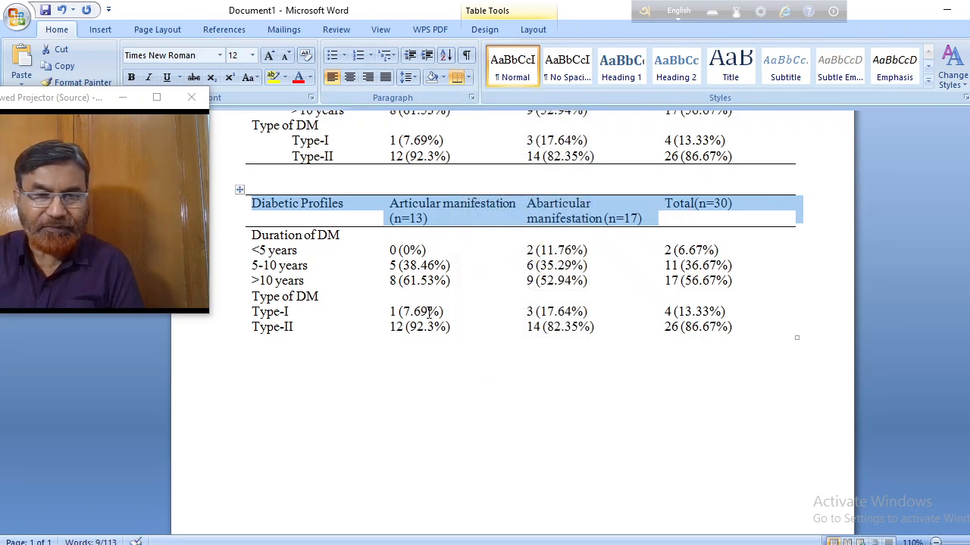
# Apply a bottom border to the last row, Type-II, of the lower table.
pyautogui.click(209, 338)
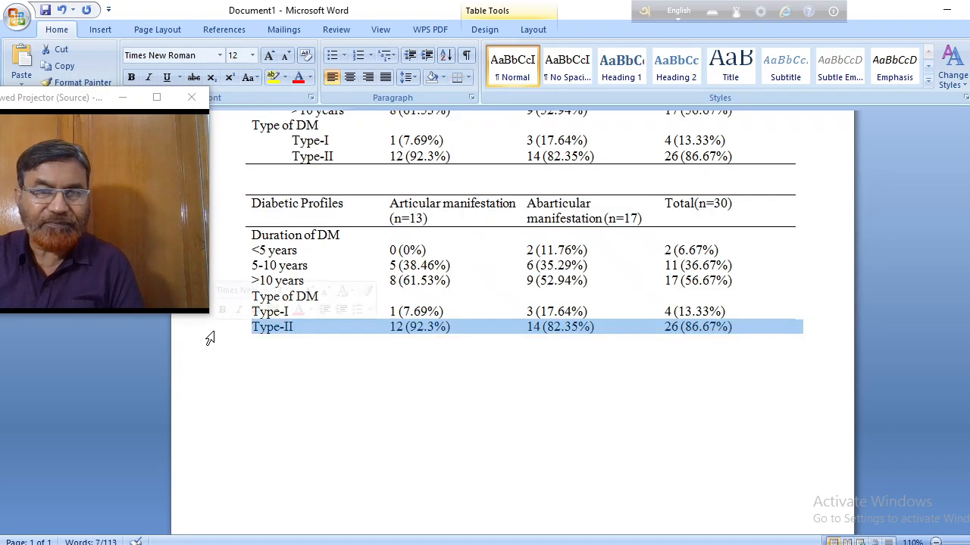
pyautogui.click(458, 78)
pyautogui.click(565, 348)
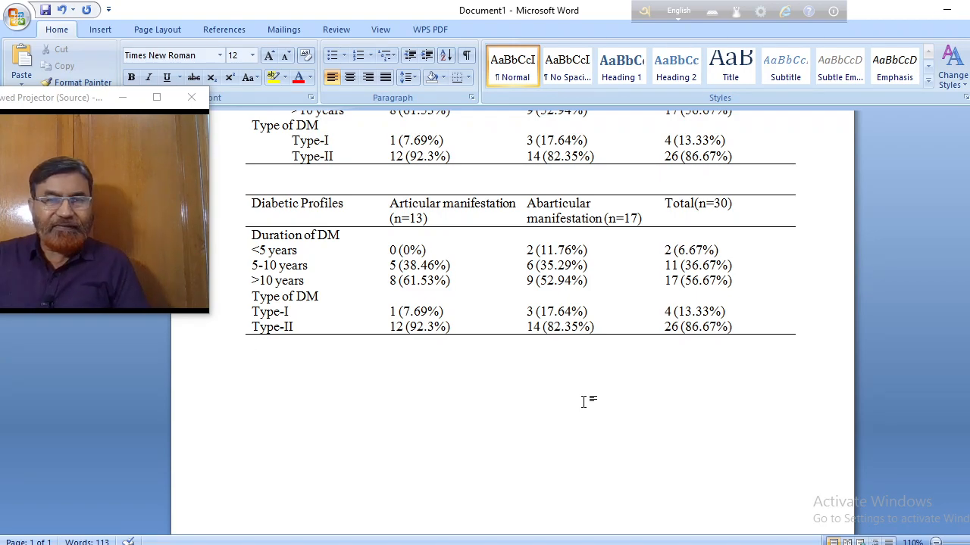
# Increase the indent by one level for <5 years, 5-10 years and >10 years under Duration of DM in the lower table.
pyautogui.scroll(2, 607, 270)
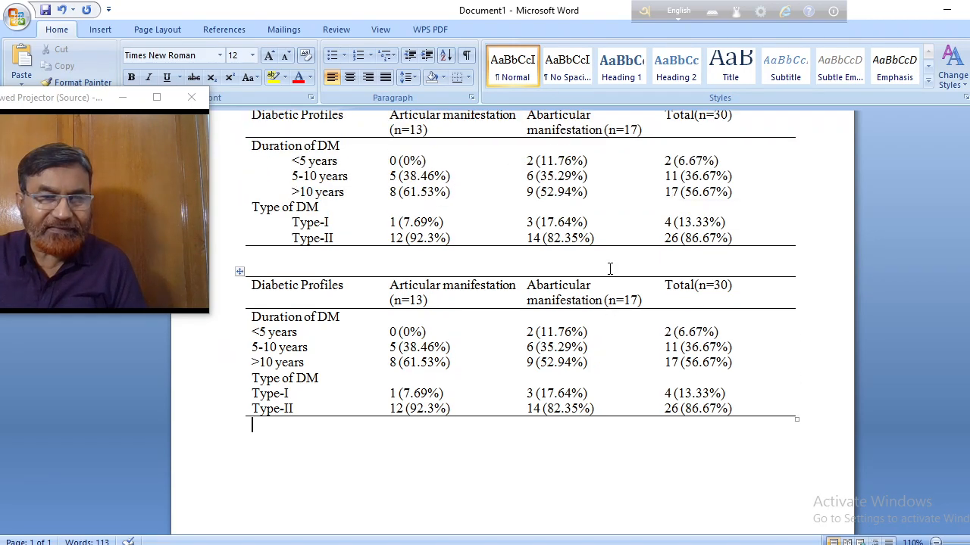
pyautogui.click(294, 161)
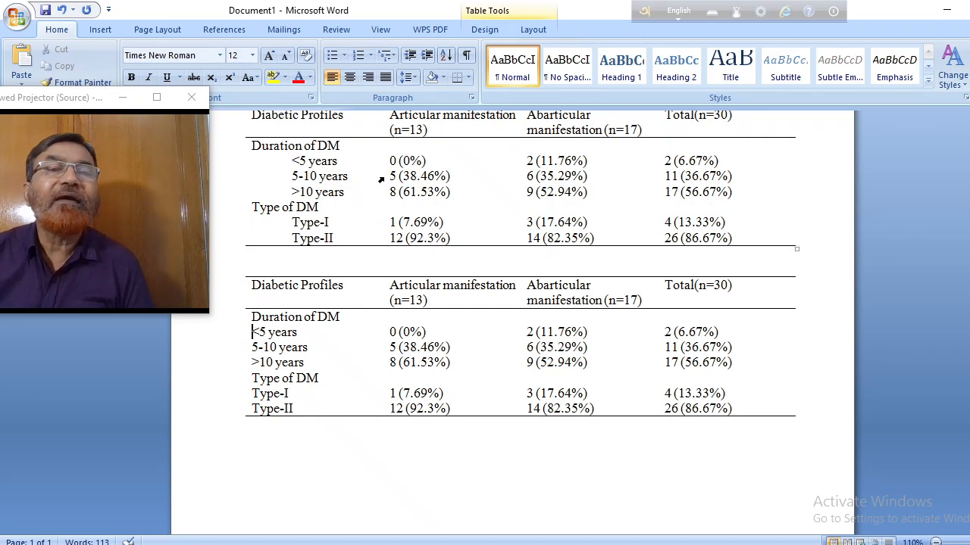
pyautogui.click(426, 60)
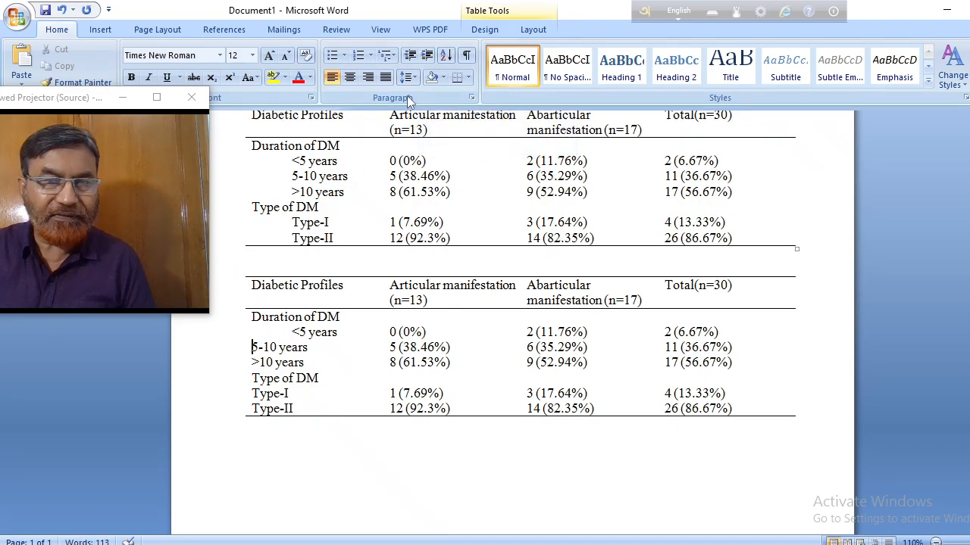
pyautogui.click(428, 59)
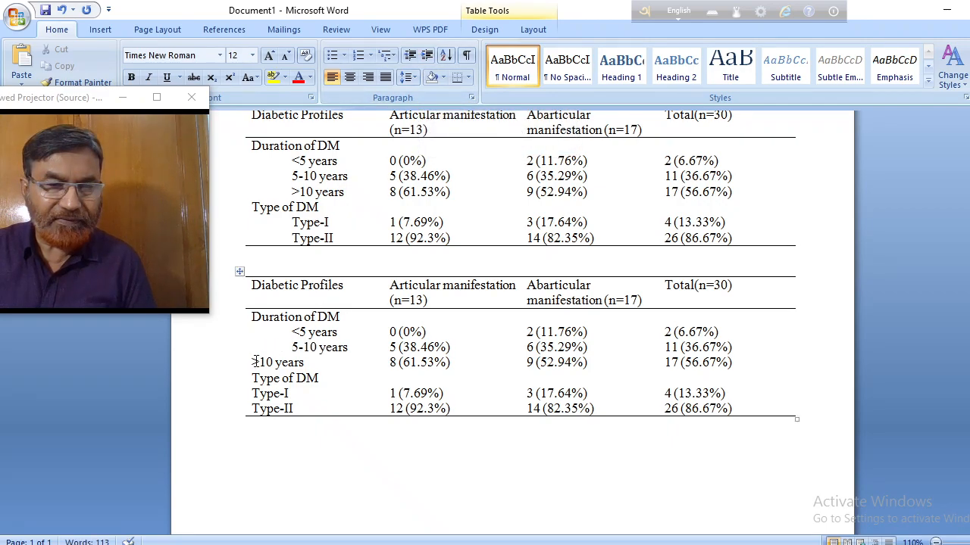
pyautogui.click(428, 61)
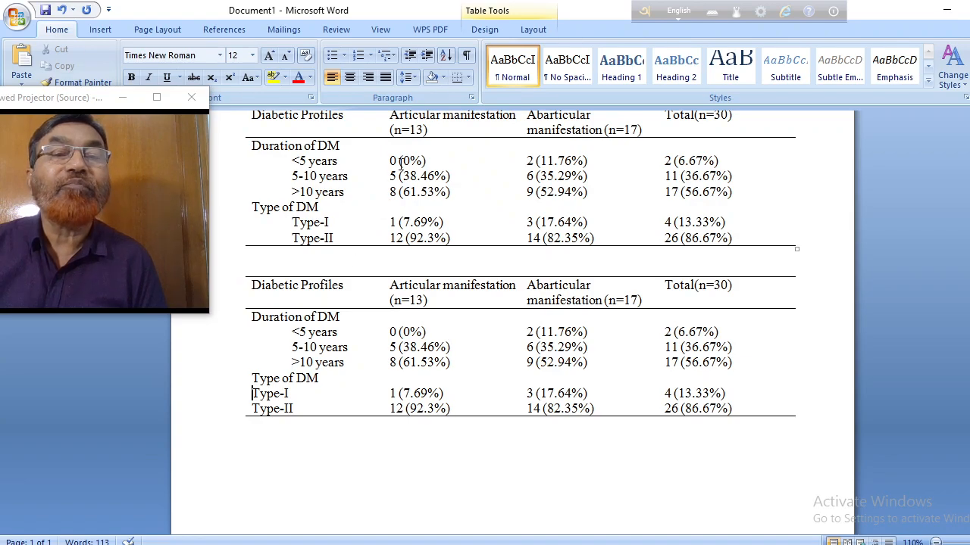
# Increase the indent by one level for Type-I and Type-II under Type of DM in the lower table.
pyautogui.click(427, 55)
pyautogui.click(253, 409)
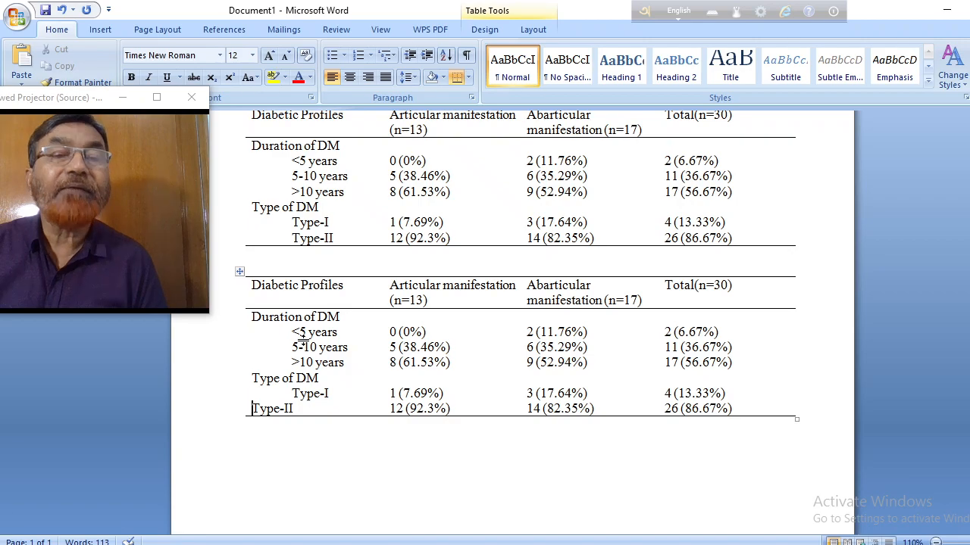
pyautogui.click(428, 58)
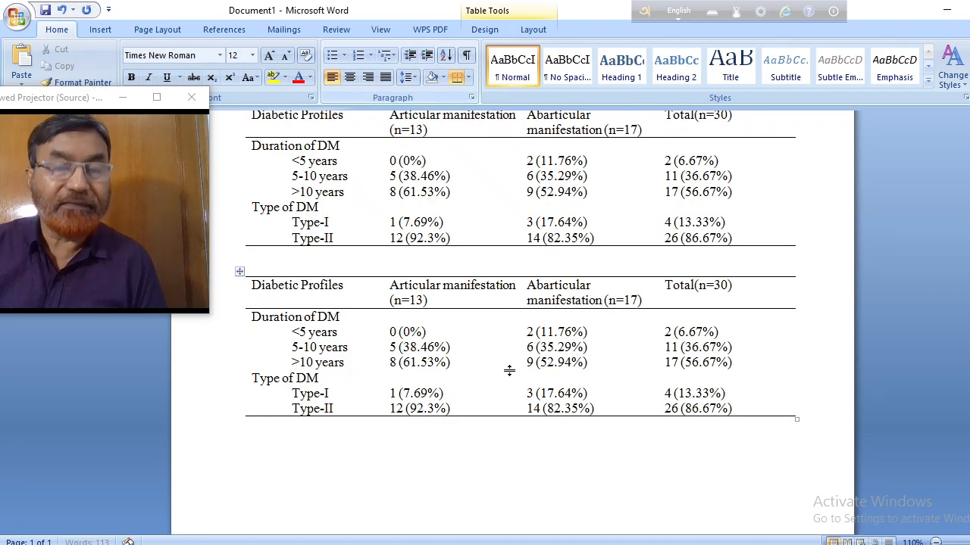